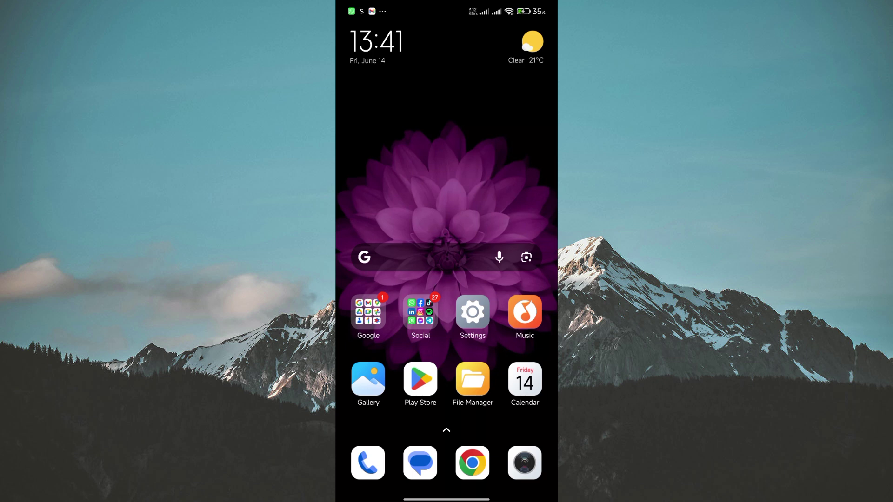
- Open the Social apps folder on the home screen
{"action": "left_click", "coordinate": [421, 313]}
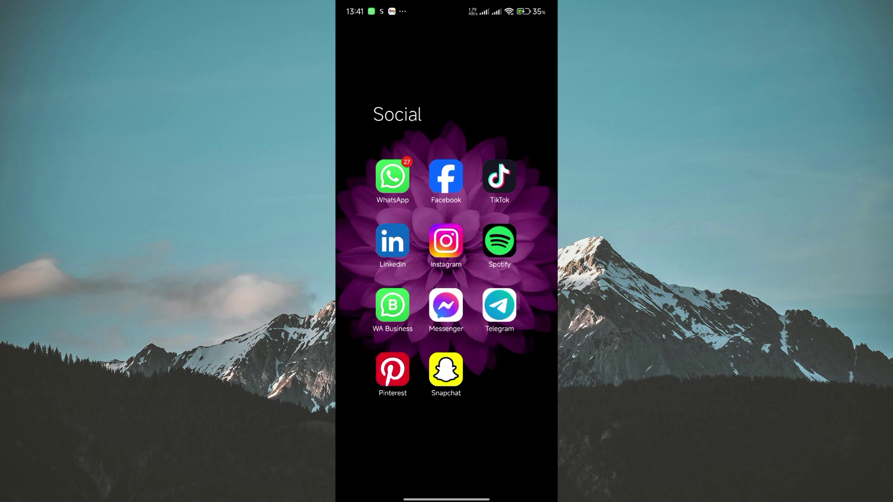
- Launch Telegram and open the Keep Raw Teach chat
{"action": "left_click", "coordinate": [500, 305]}
{"action": "left_click", "coordinate": [442, 283]}
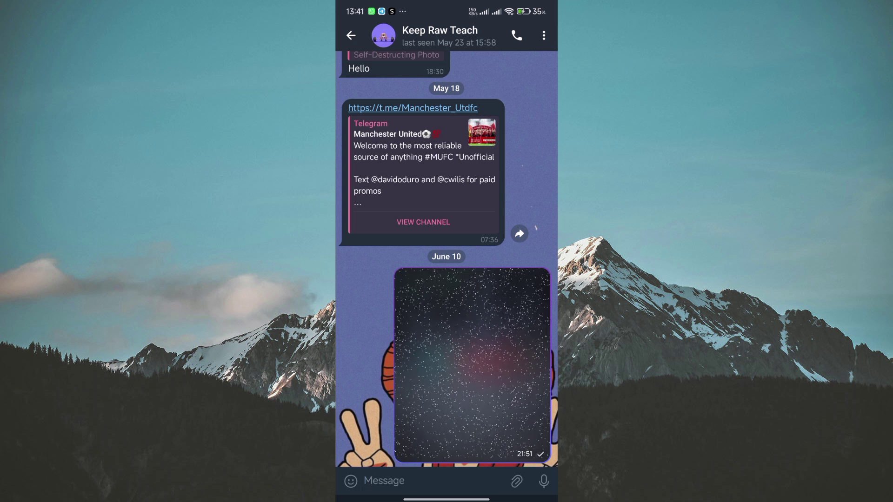
- Select the food photo from the attachment gallery
{"action": "left_click", "coordinate": [516, 481]}
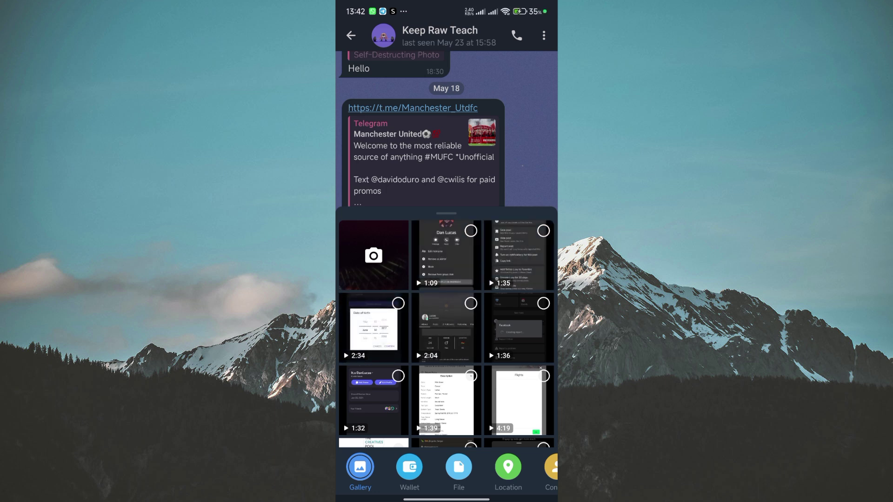
{"action": "scroll", "coordinate": [447, 329], "scroll_direction": "down", "scroll_amount": 10}
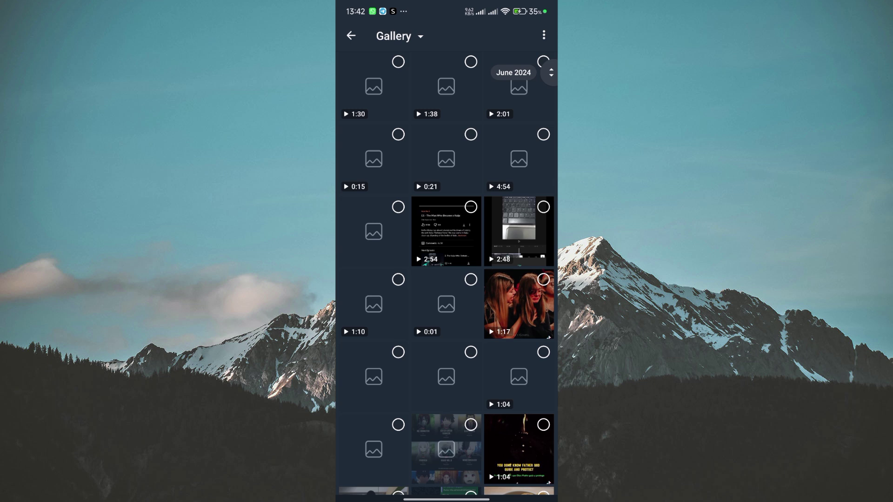
{"action": "scroll", "coordinate": [447, 280], "scroll_direction": "down", "scroll_amount": 2}
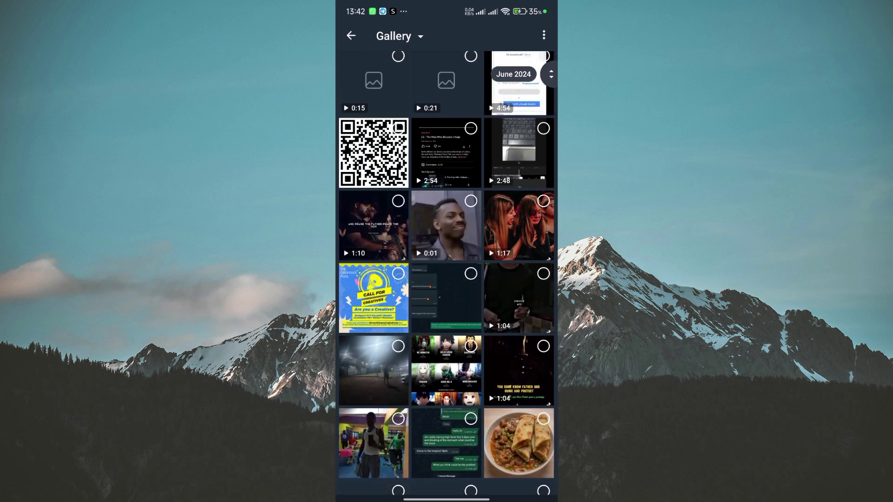
{"action": "scroll", "coordinate": [446, 279], "scroll_direction": "down", "scroll_amount": 3}
{"action": "left_click", "coordinate": [519, 272]}
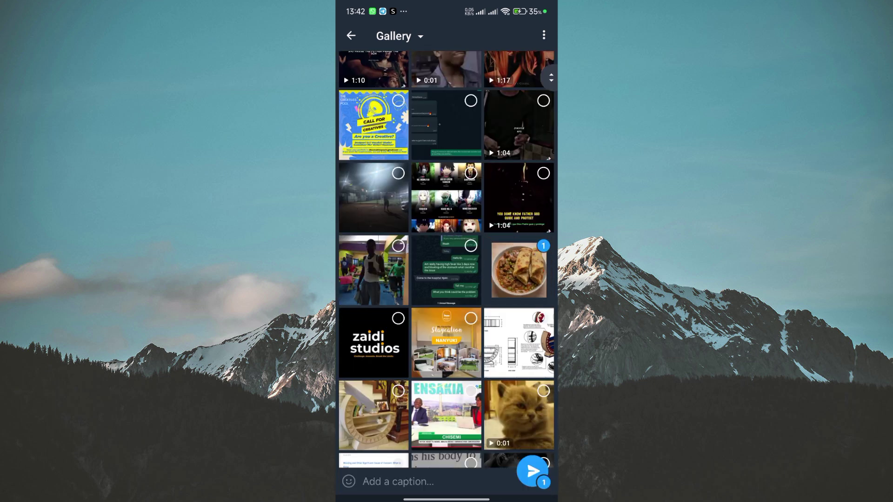
{"action": "scroll", "coordinate": [447, 280], "scroll_direction": "up", "scroll_amount": 10}
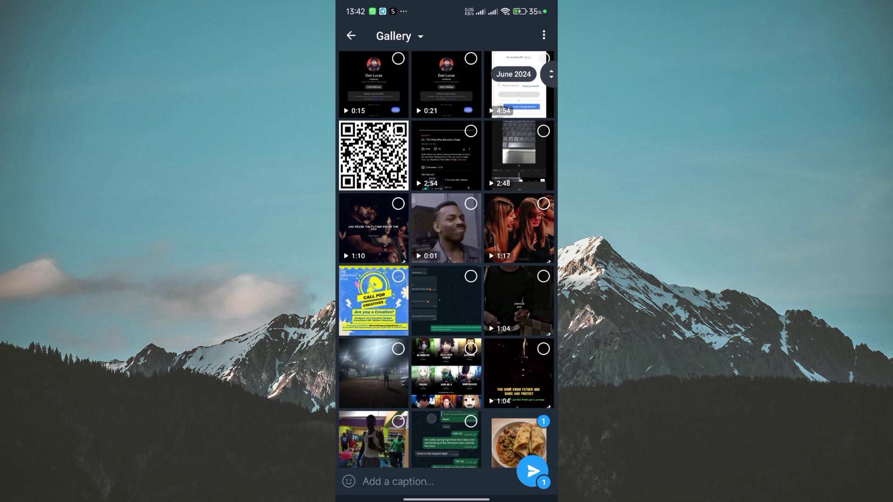
{"action": "scroll", "coordinate": [447, 280], "scroll_direction": "up", "scroll_amount": 3}
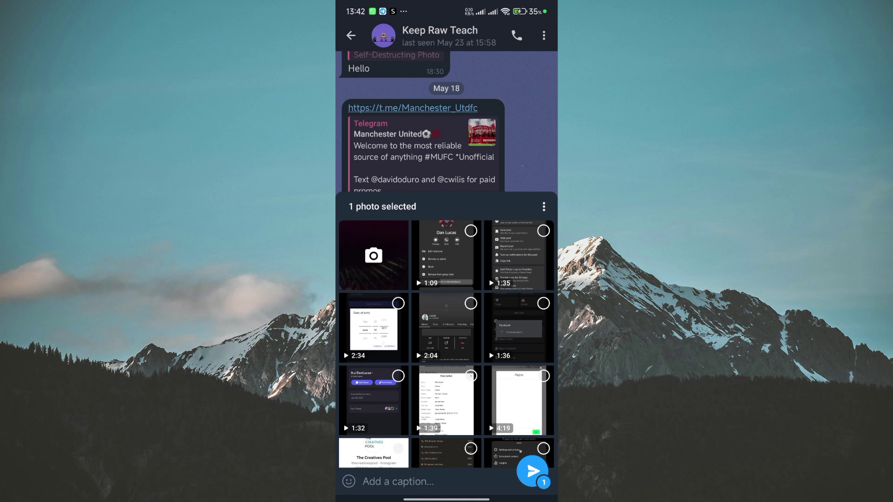
- Mark the selected food photo as Hide with spoiler from the options menu
{"action": "left_click", "coordinate": [544, 207]}
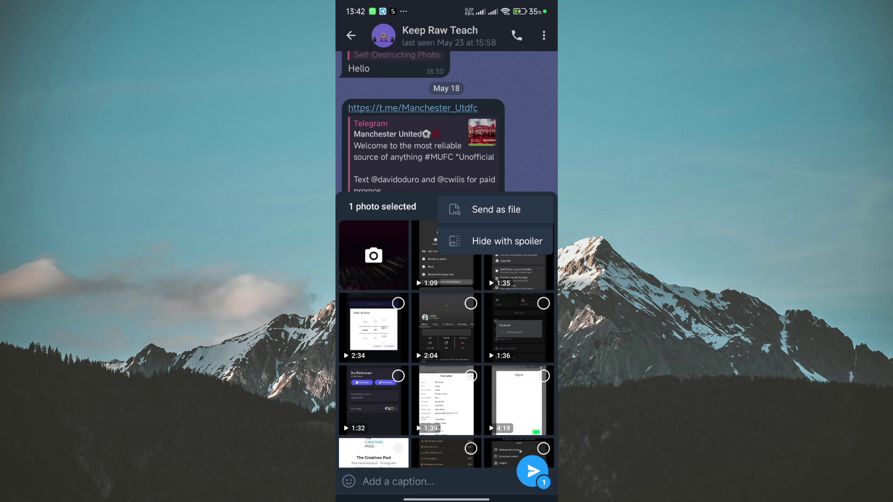
{"action": "key", "text": "Escape"}
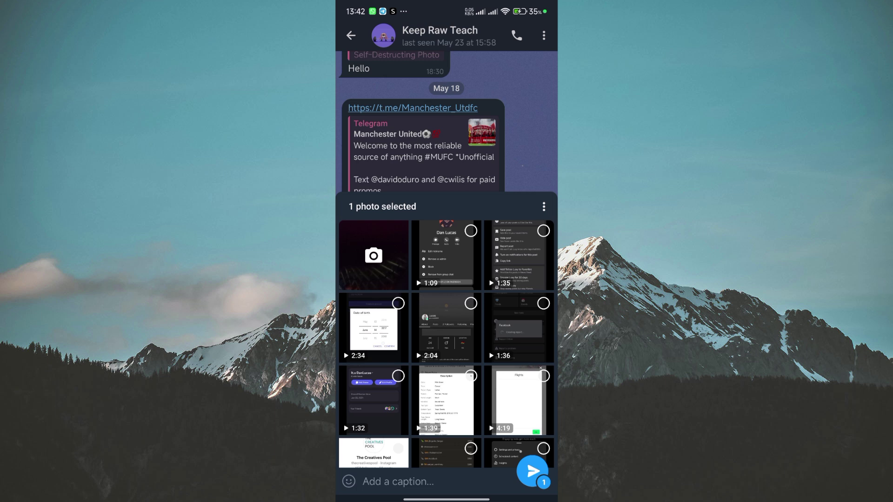
- Send the spoiler-hidden food photo to Keep Raw Teach
{"action": "left_click", "coordinate": [533, 472]}
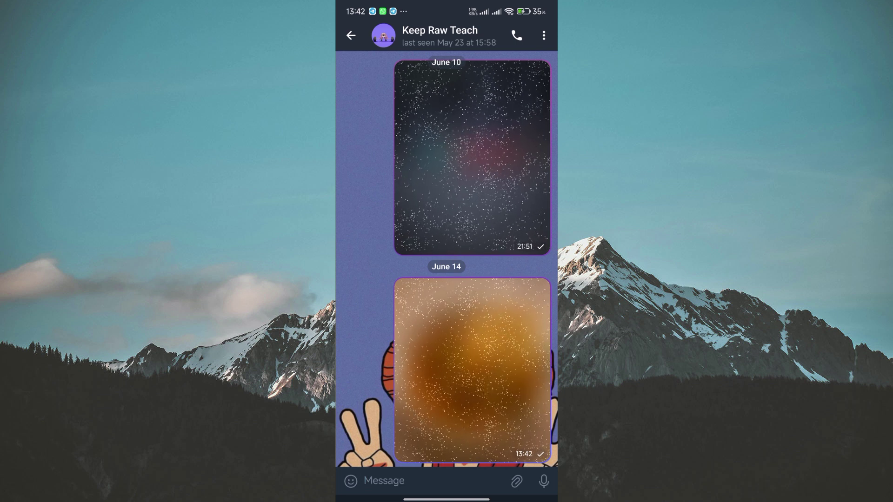
- Return to the chat list, close Telegram, and close the Social folder
{"action": "left_click", "coordinate": [351, 36]}
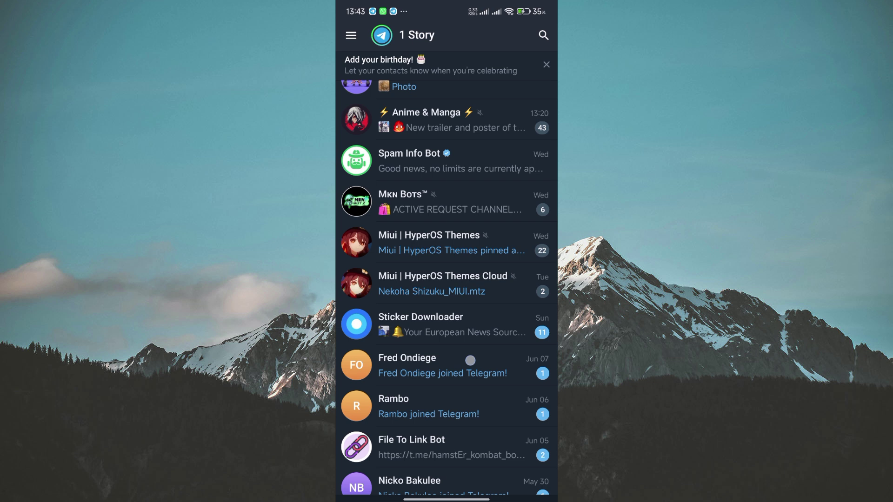
{"action": "left_click_drag", "start_coordinate": [447, 497], "coordinate": [447, 315]}
{"action": "key", "text": "Escape"}
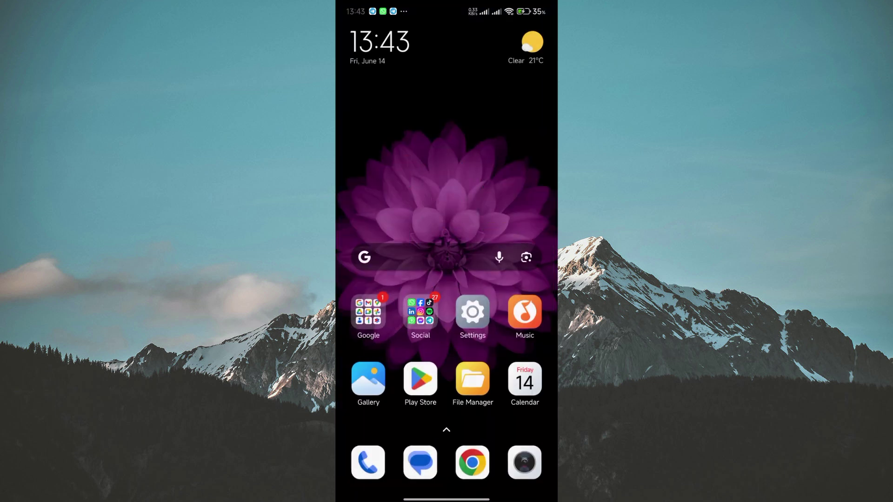